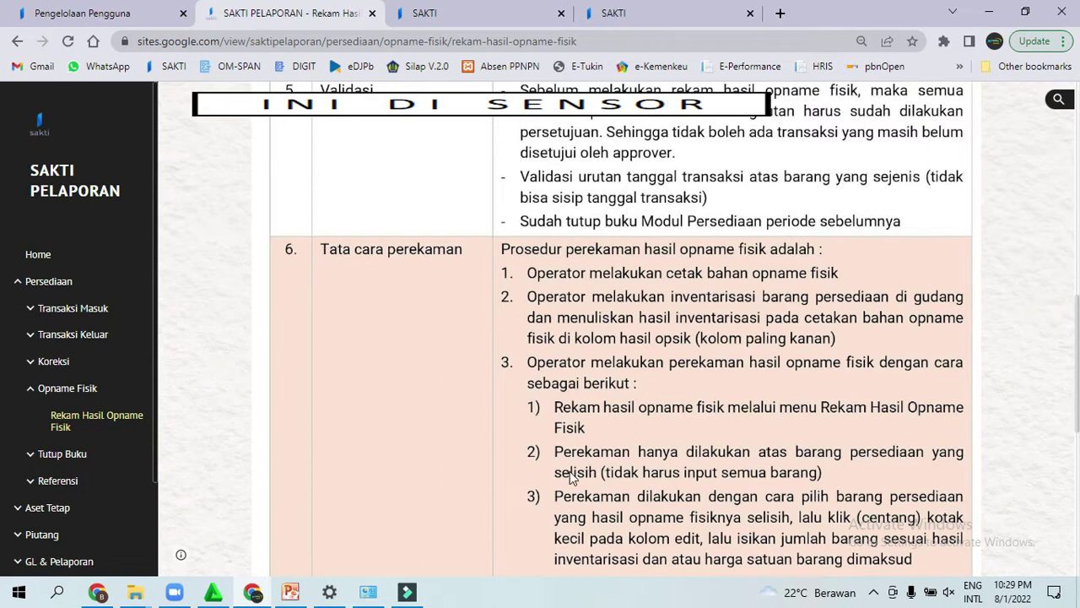
- Review the Rekam Hasil Opname Fisik guide, then open Tutup Periode Persediaan in the approver's SAKTI session to check the closed periods
scroll(825, 361, "down", 2)
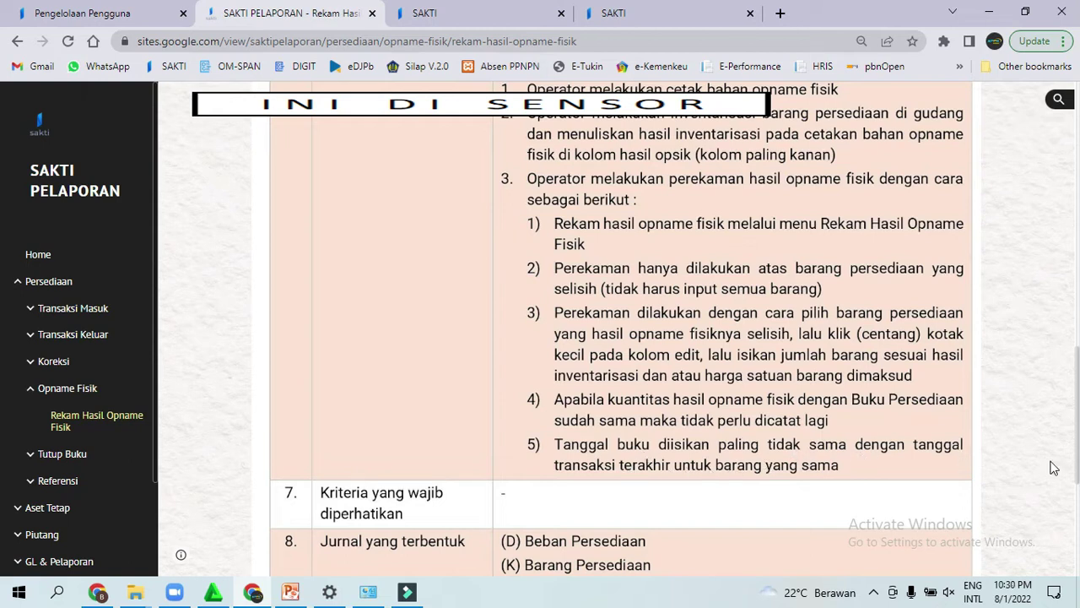
scroll(2, 202, "up", 15)
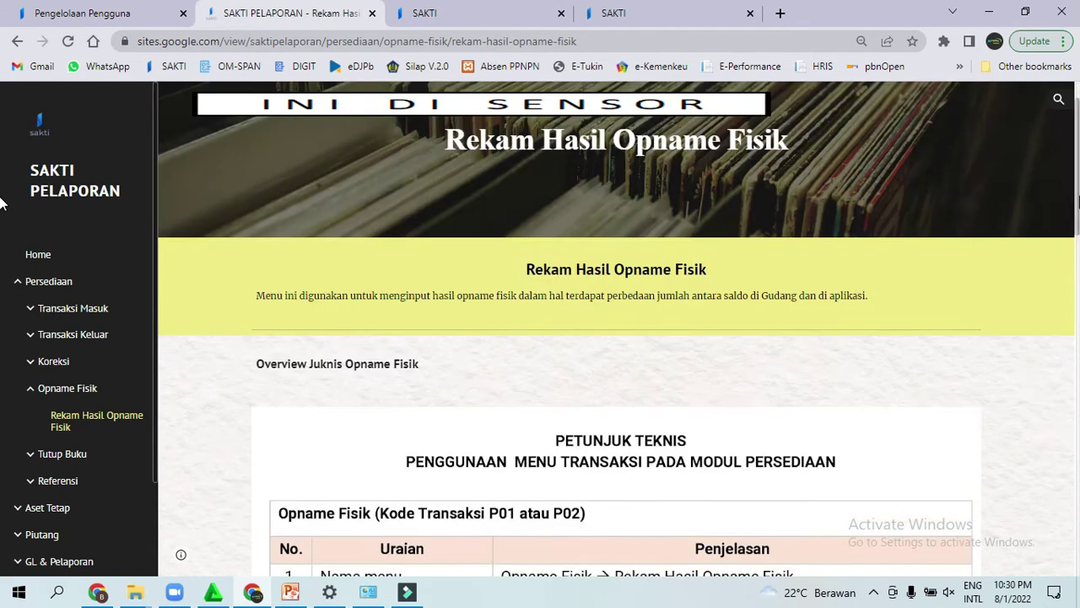
left_click(425, 10)
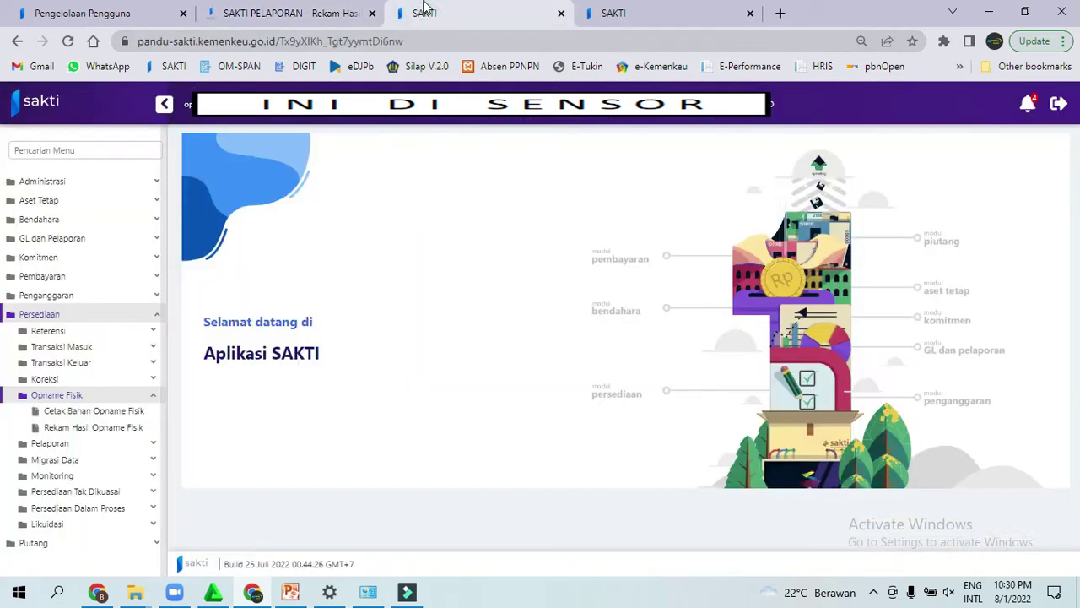
key("ctrl+Tab")
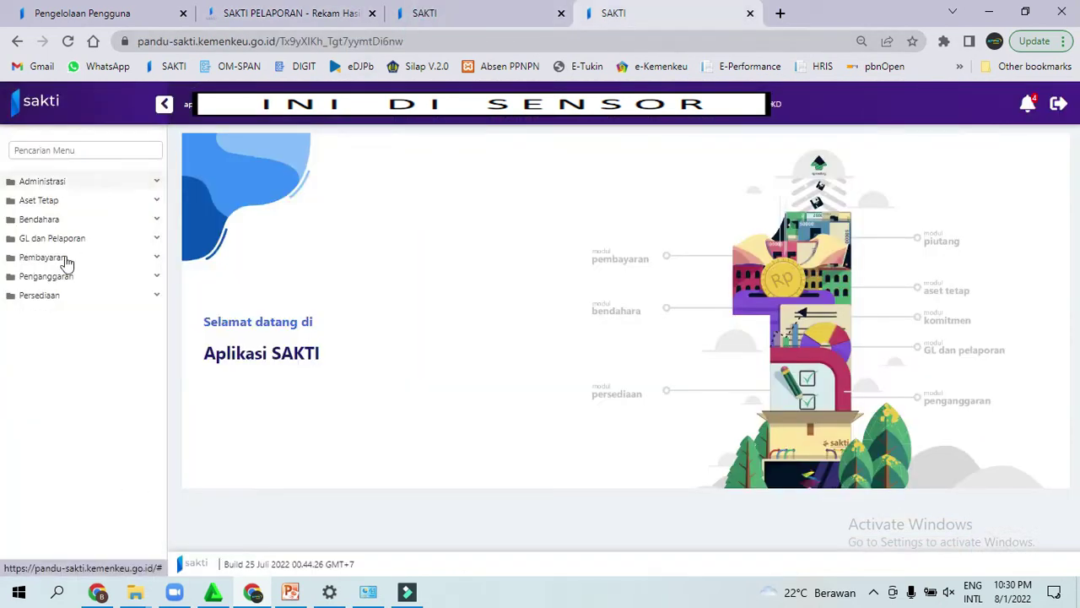
left_click(42, 297)
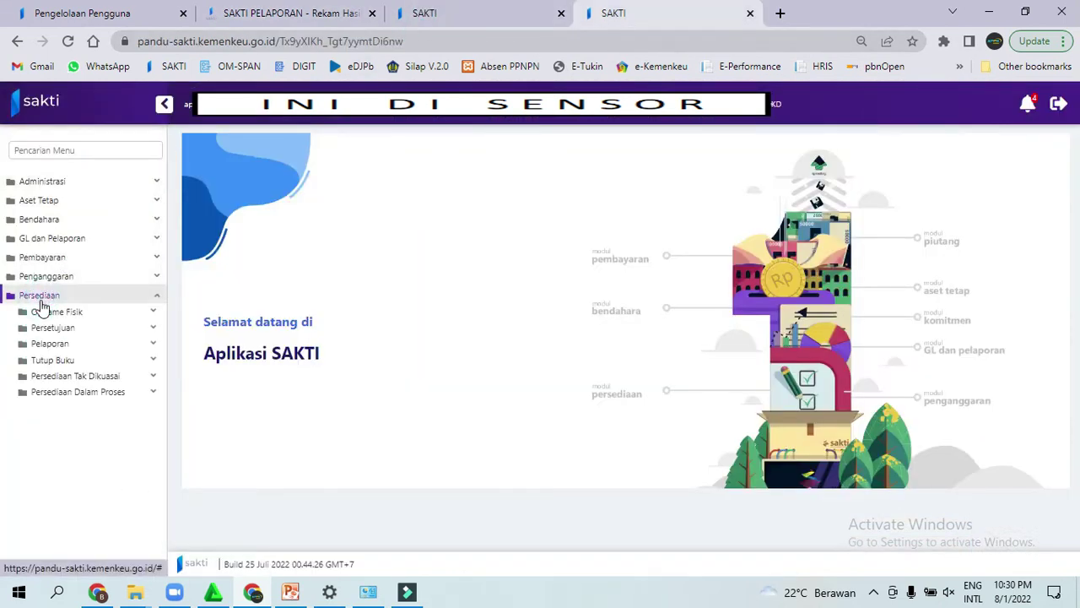
left_click(56, 361)
left_click(69, 376)
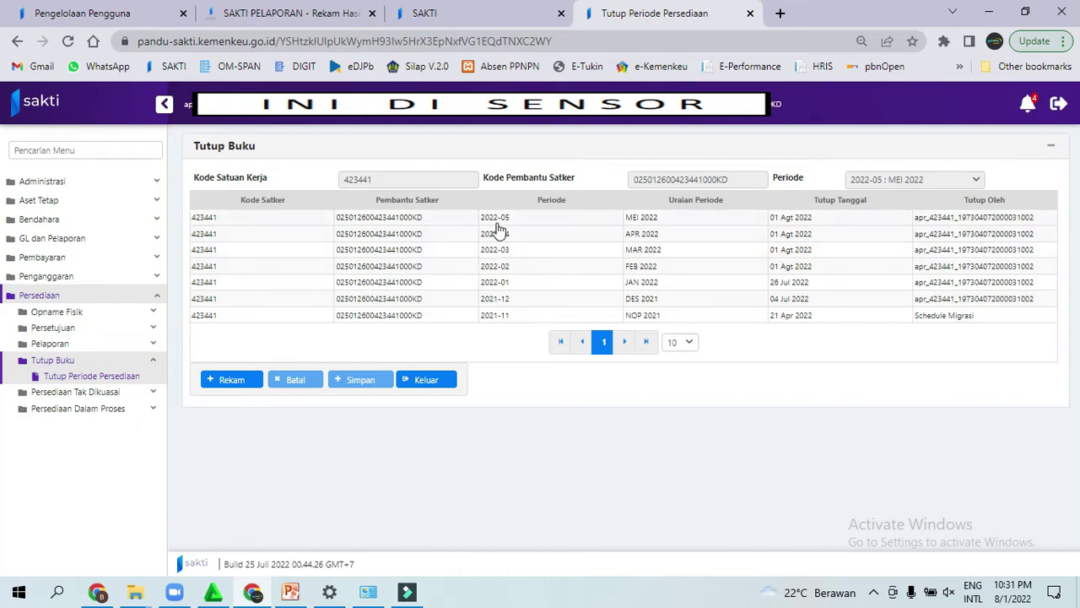
- Switch to the operator's SAKTI session and open Cetak Bahan Opname Fisik under the Persediaan module
left_click(432, 14)
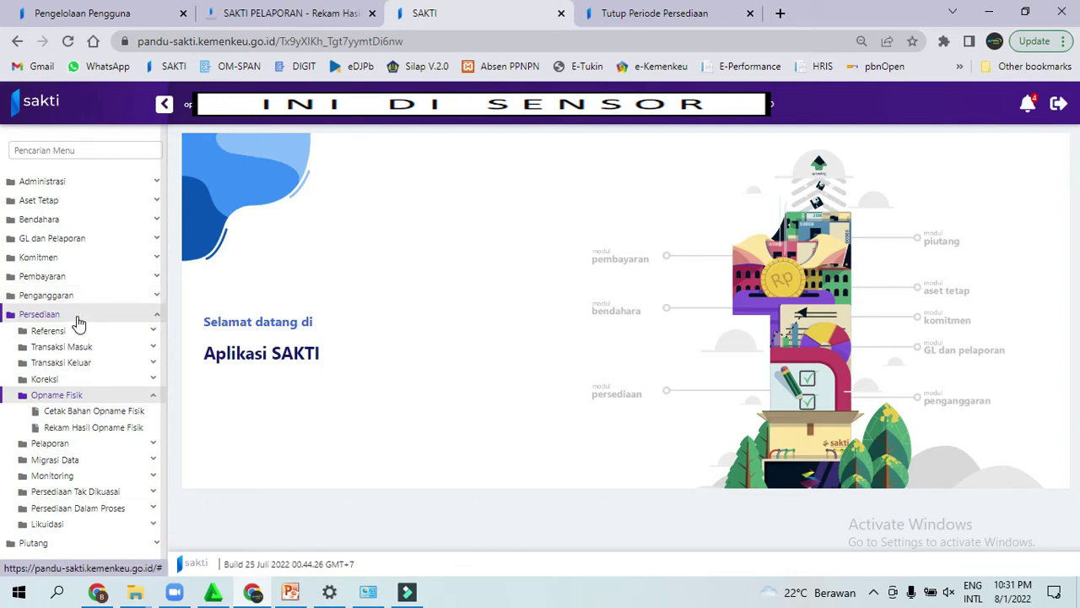
left_click(68, 395)
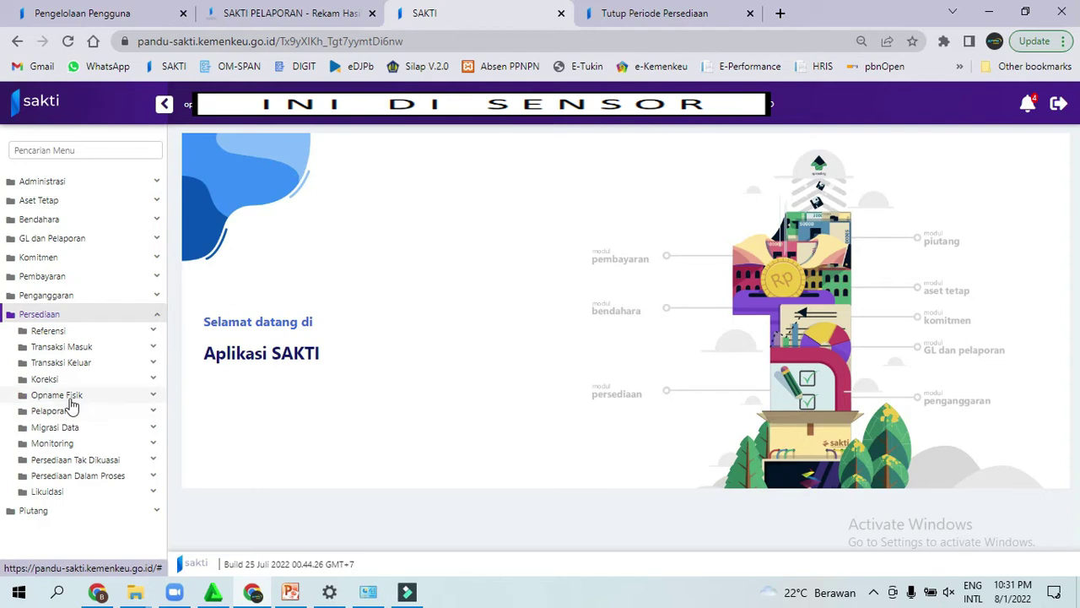
left_click(68, 396)
left_click(67, 412)
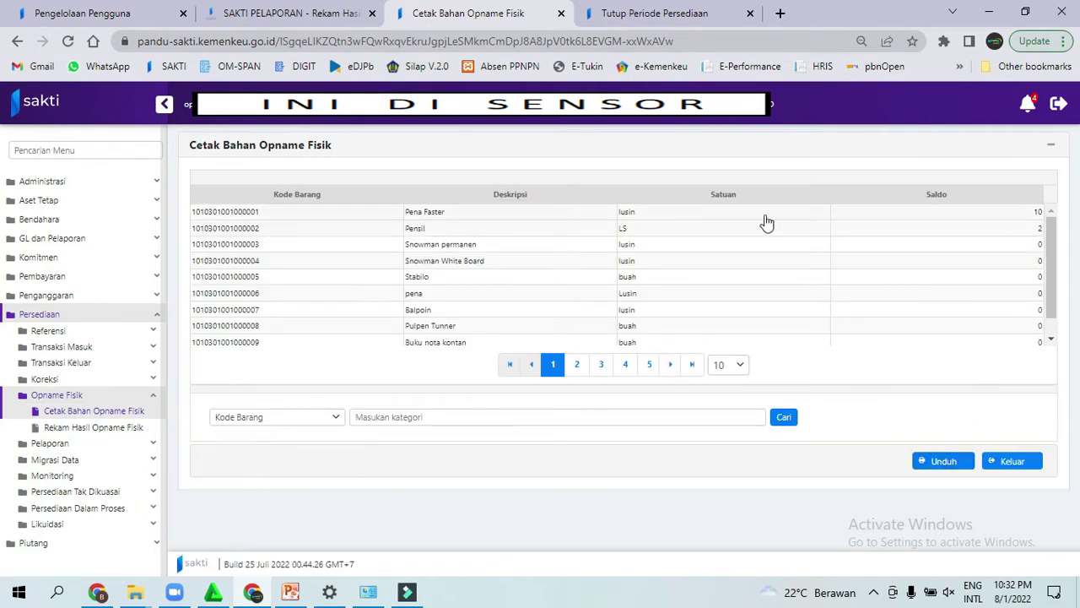
- Check the Pena Faster and Pensil rows, and download the physical count sheet as the PDF UC_PER014_Bahan_Opname_Fisik (1)
left_click(664, 218)
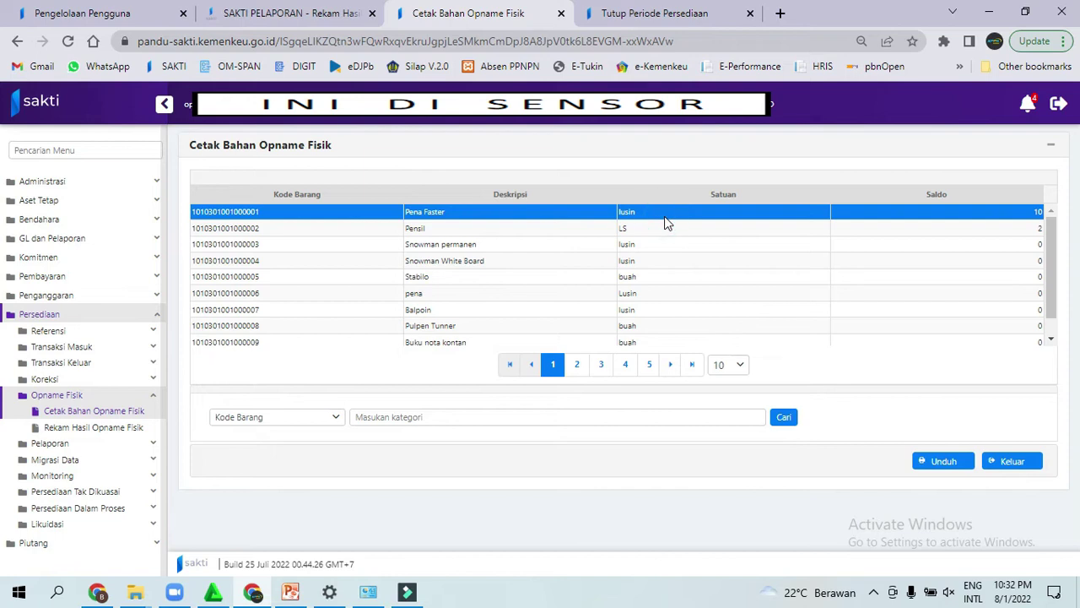
left_click(662, 224)
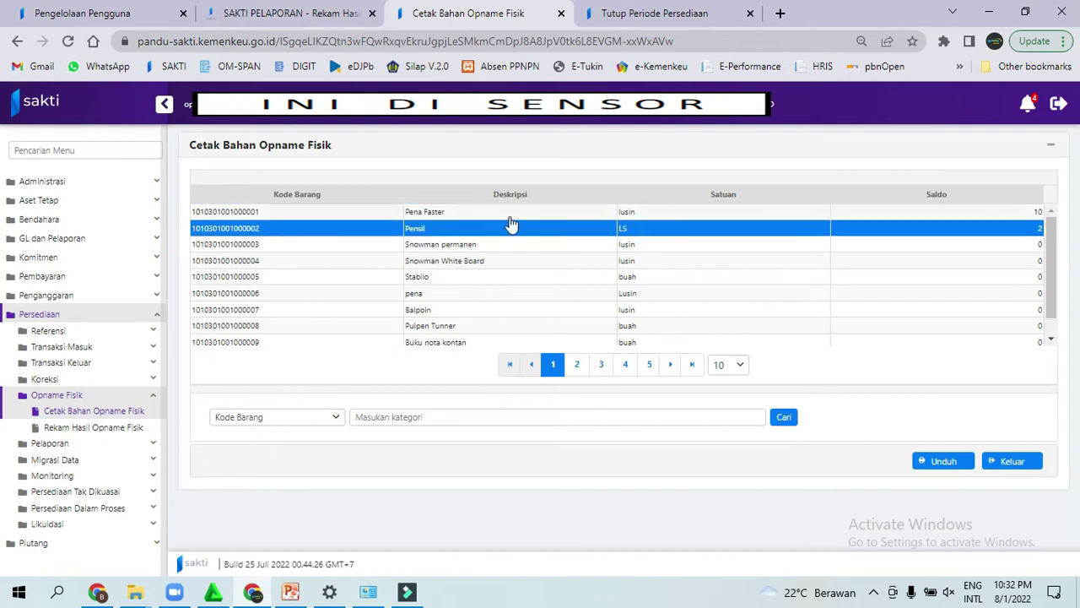
left_click(466, 211)
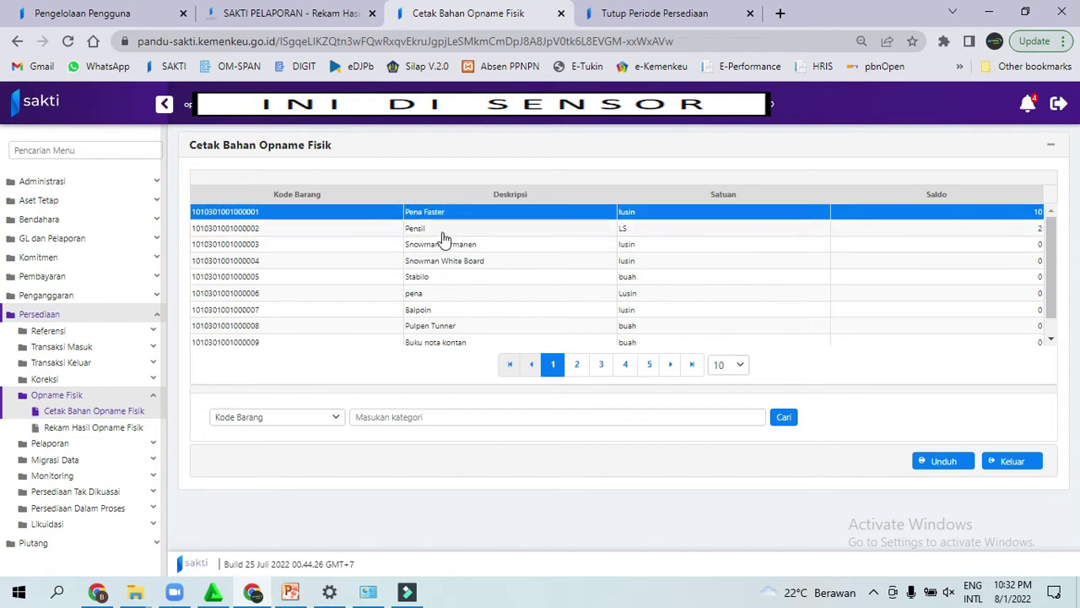
left_click(1003, 231)
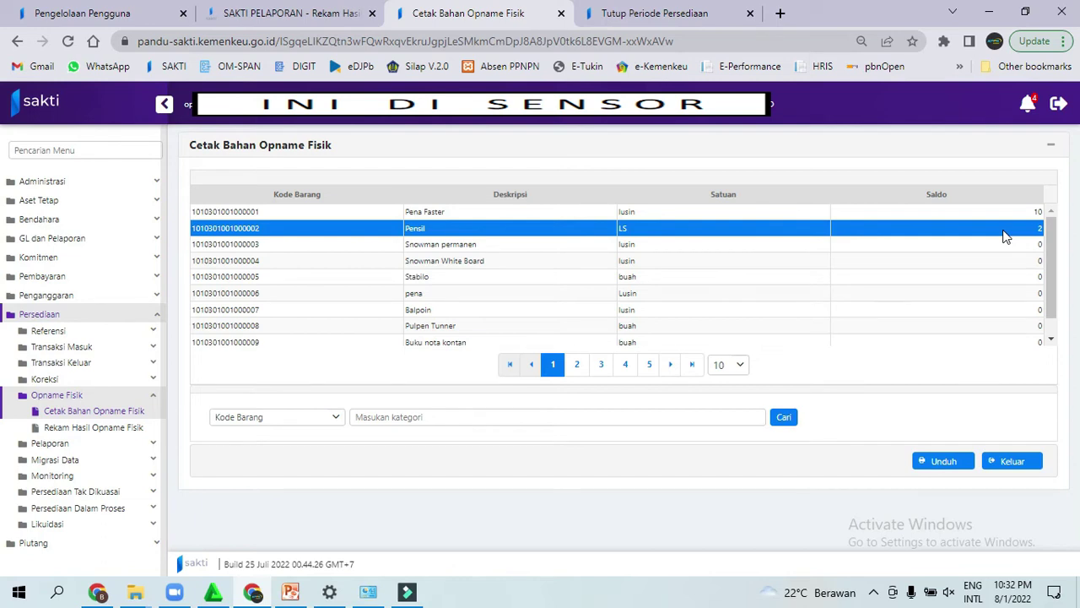
left_click(930, 460)
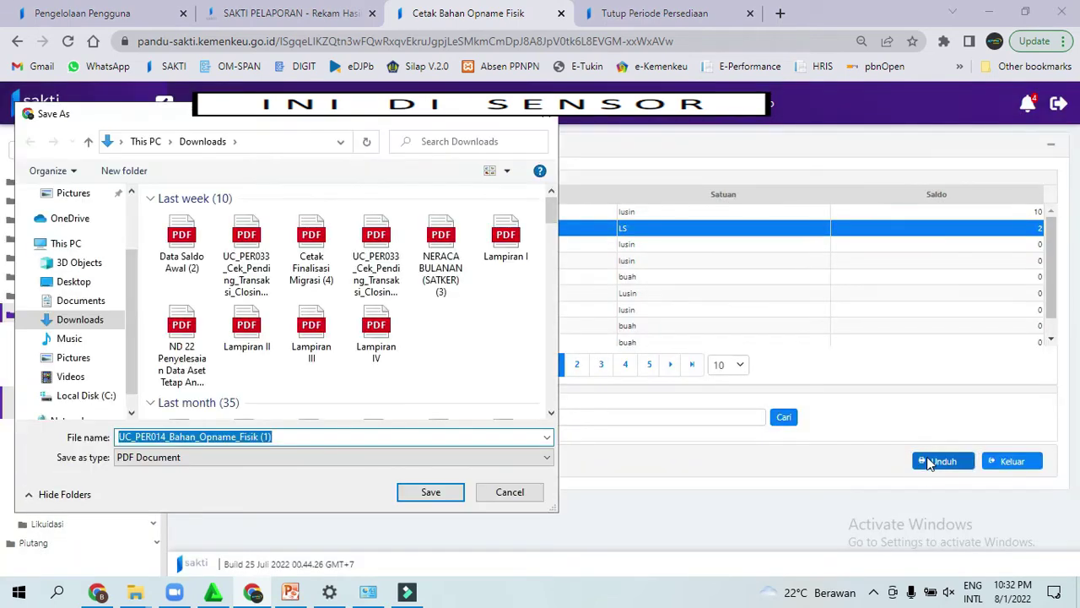
left_click(432, 492)
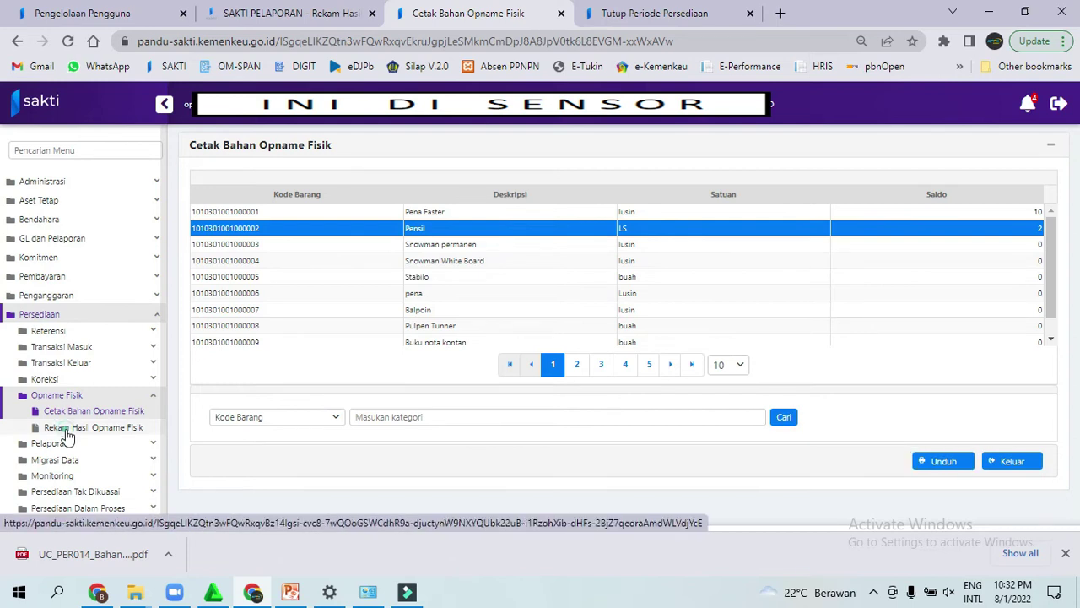
- Start a new Rekam Hasil Opname Fisik record with Tanggal Dokumen set to 30/06/2022
left_click(68, 434)
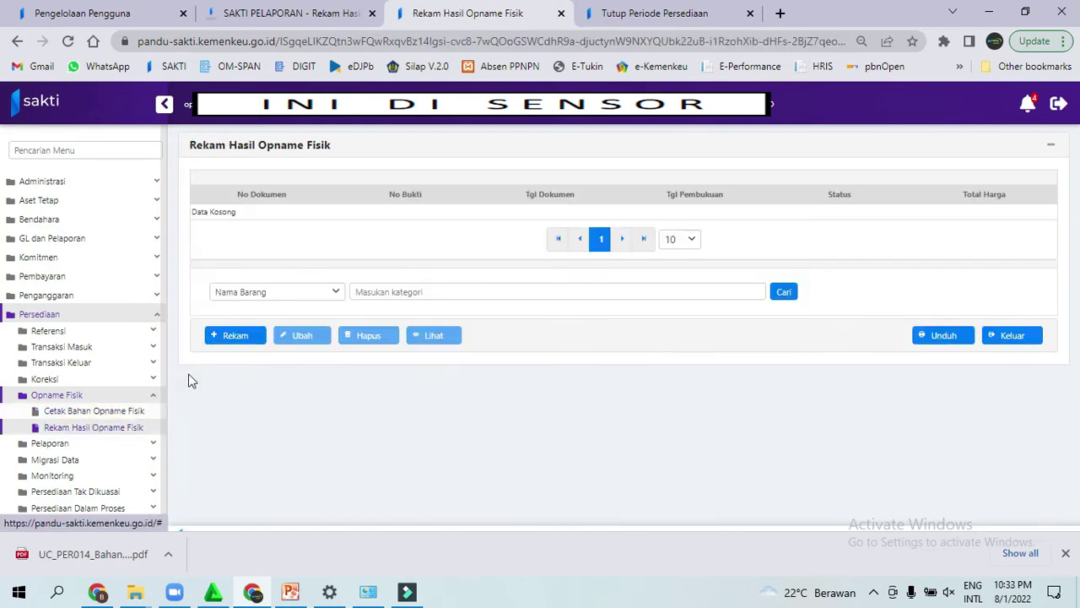
left_click(238, 342)
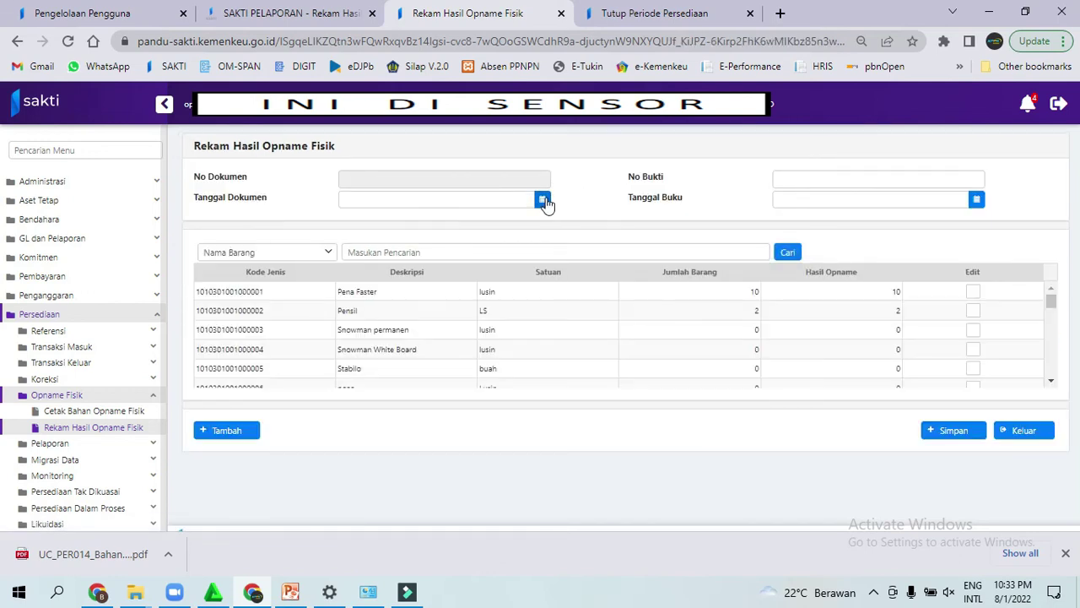
left_click(543, 200)
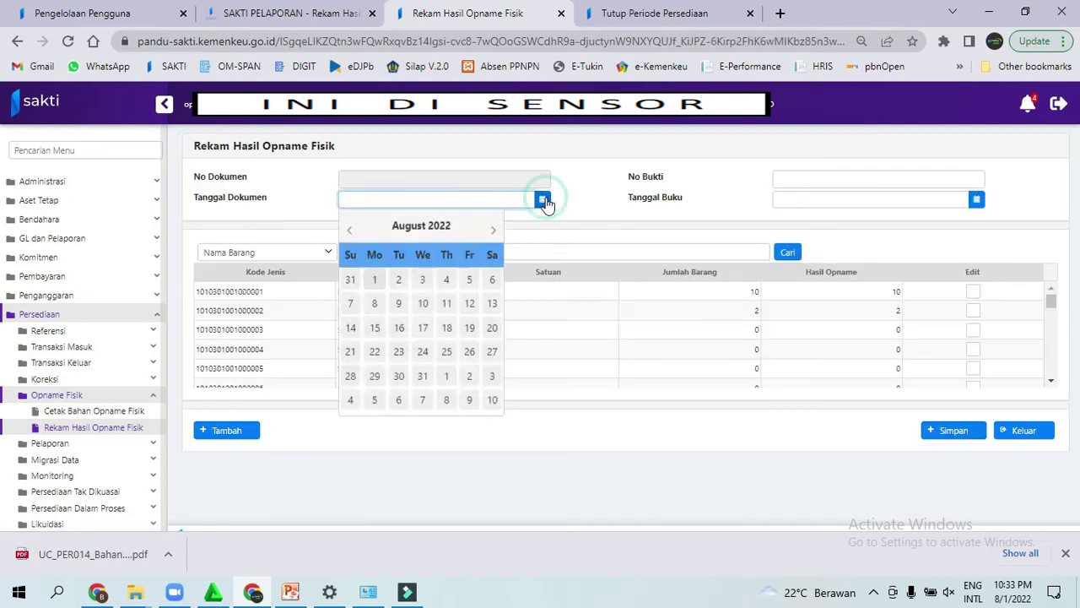
left_click(351, 233)
left_click(351, 231)
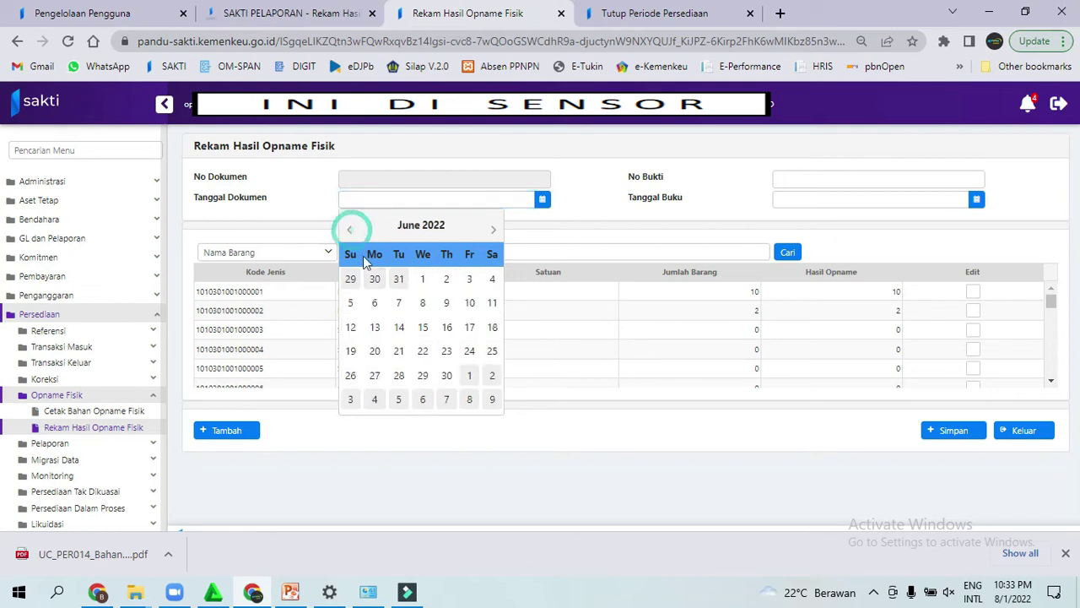
left_click(446, 376)
- Enter 01 as the No Bukti and set Tanggal Buku to 30/06/2022
left_click(808, 188)
left_click(977, 201)
left_click(783, 231)
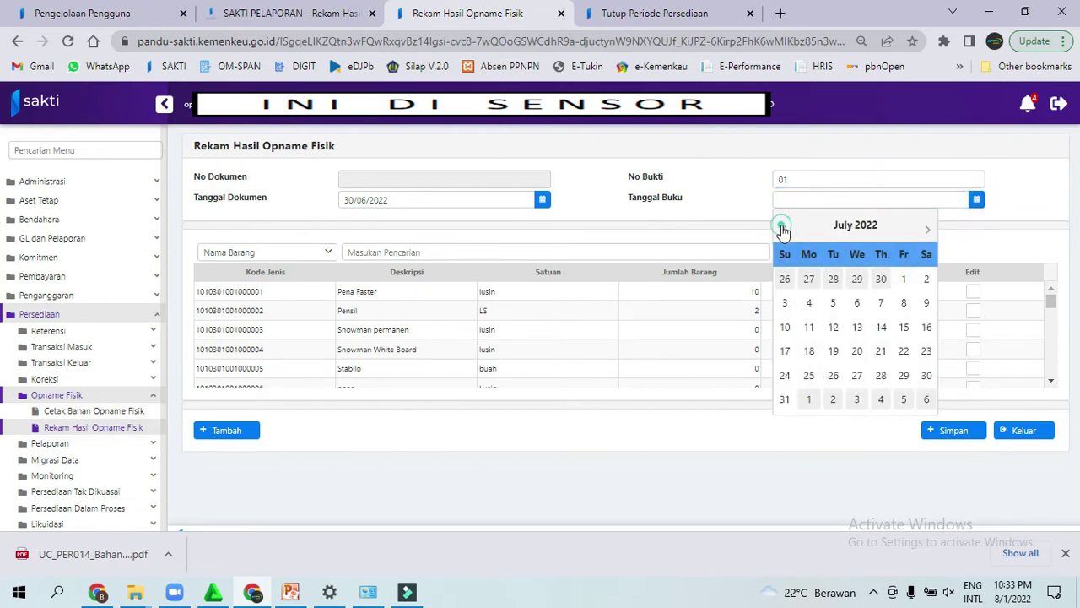
left_click(783, 229)
left_click(880, 375)
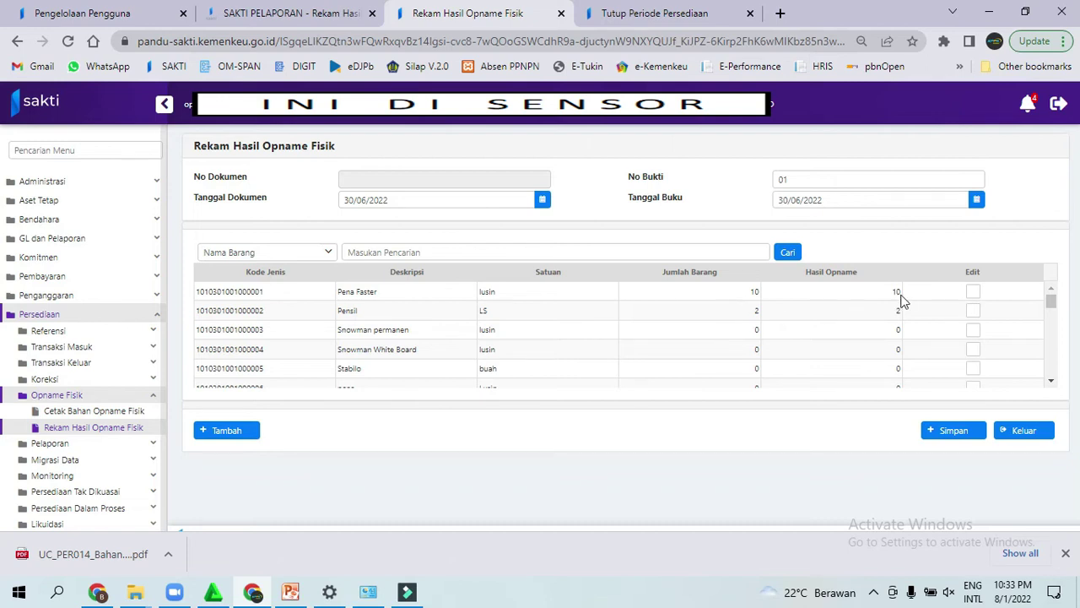
- Set the Hasil Opname of Pena Faster to 9 and save the item edit
left_click(973, 293)
left_click(580, 286)
left_click(573, 278)
left_click(601, 289)
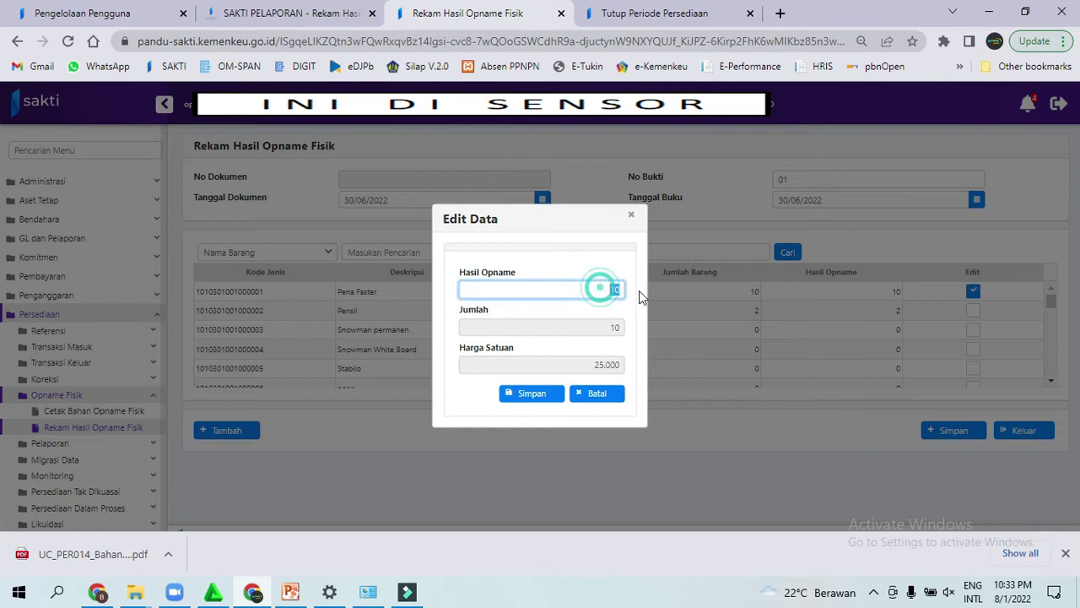
type("9")
key("Delete")
key("Delete")
left_click(531, 395)
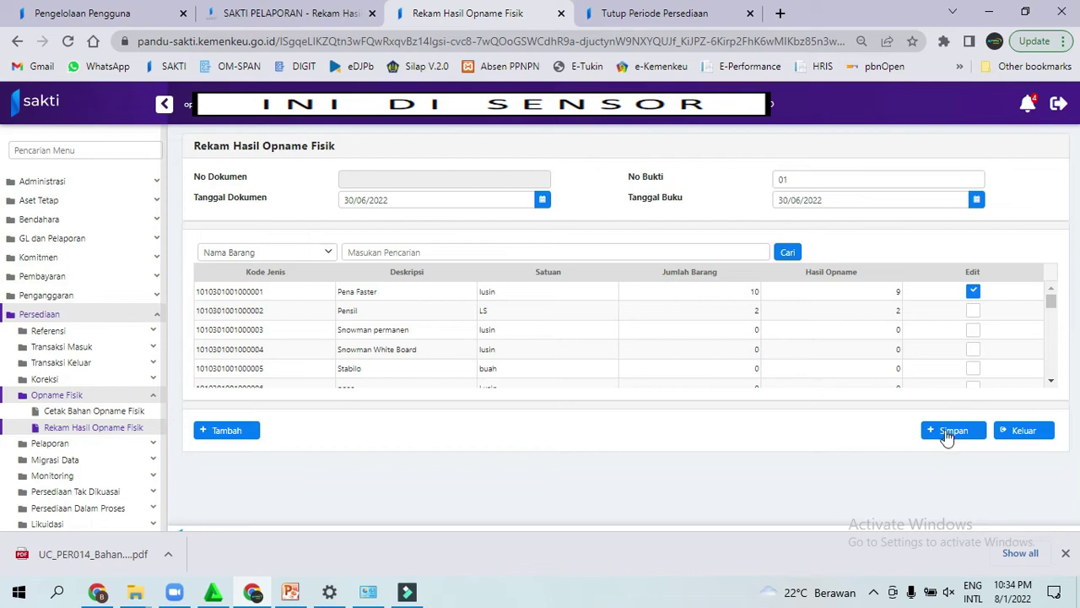
- Revert the Hasil Opname edit for Pena Faster, and reopen its edit dialog briefly without changing anything
left_click(973, 290)
left_click(893, 292)
left_click_drag(1050, 302, 1063, 244)
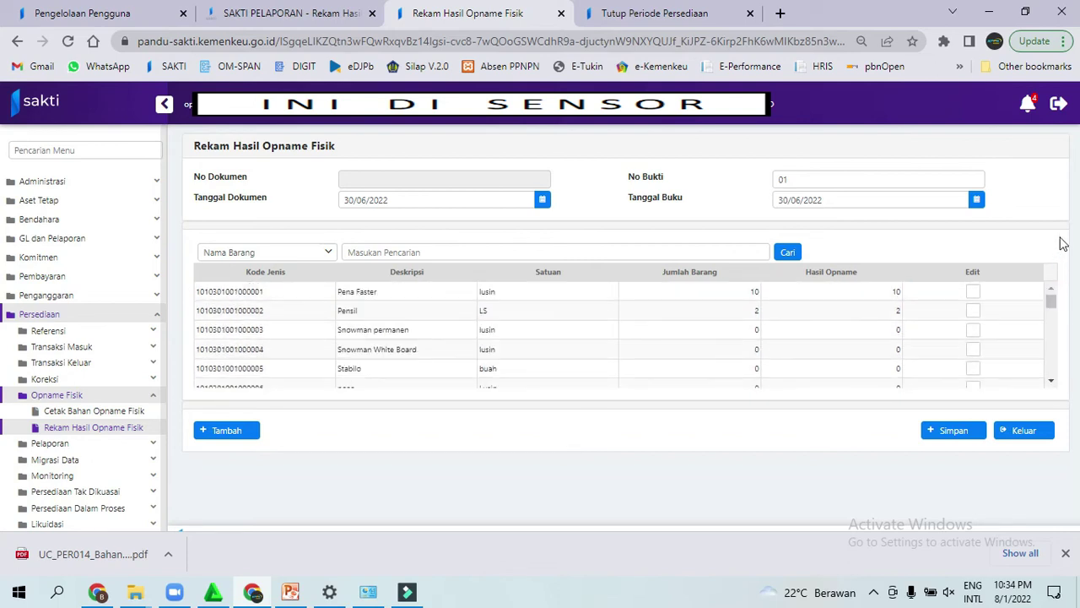
left_click(973, 291)
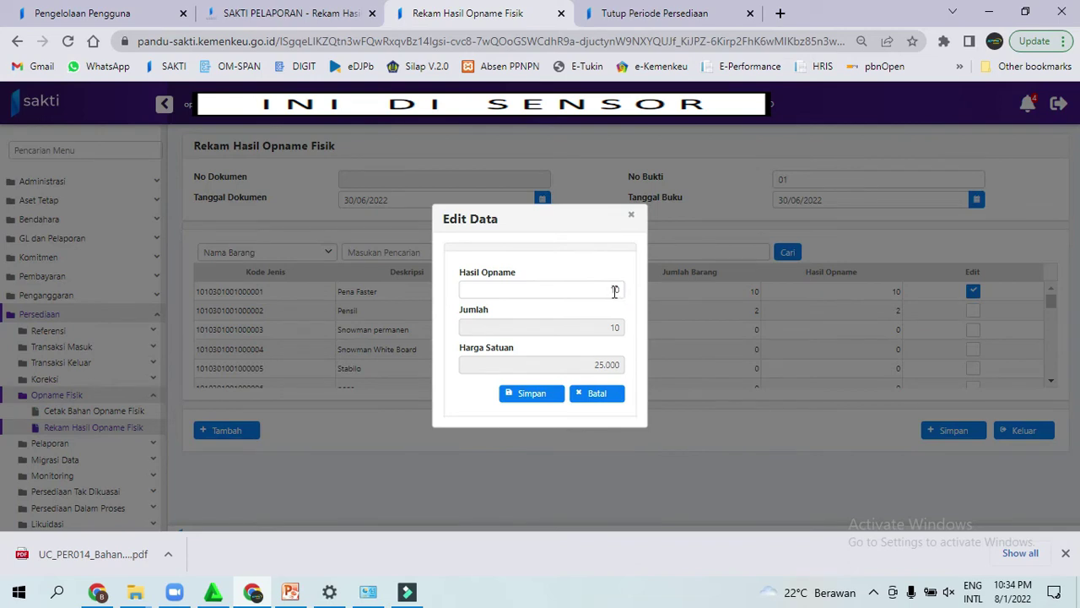
left_click(631, 216)
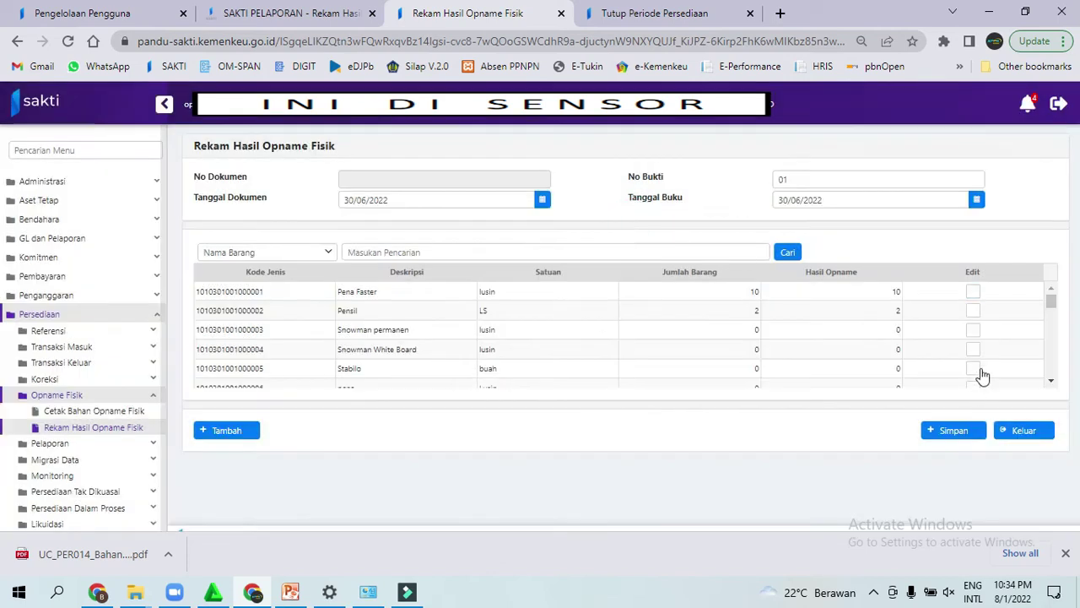
- Save the physical count record, confirm the save and leave the entry form
left_click(955, 431)
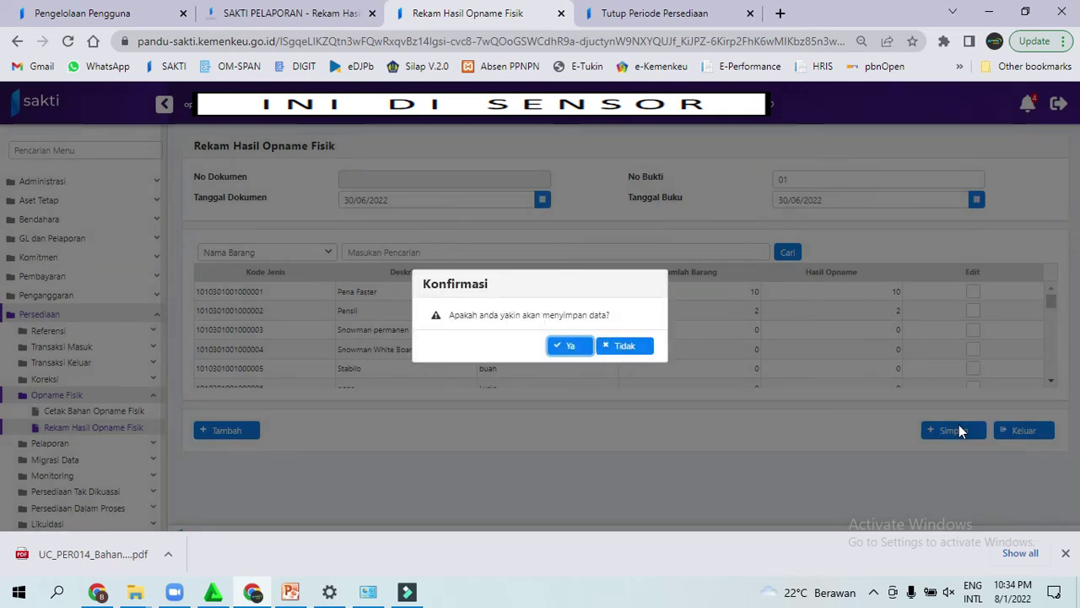
left_click(571, 351)
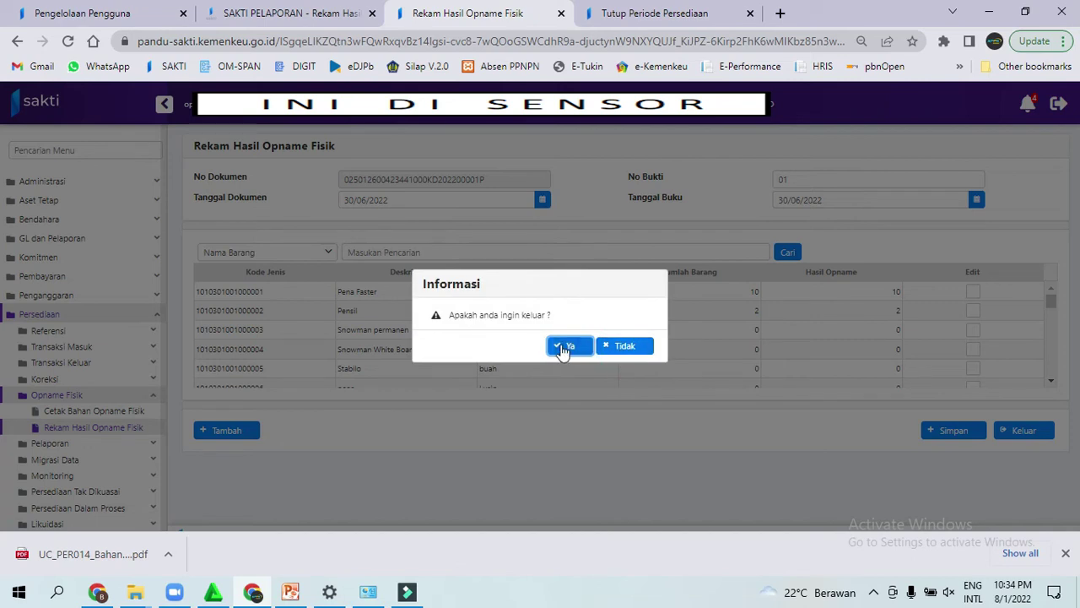
left_click(560, 353)
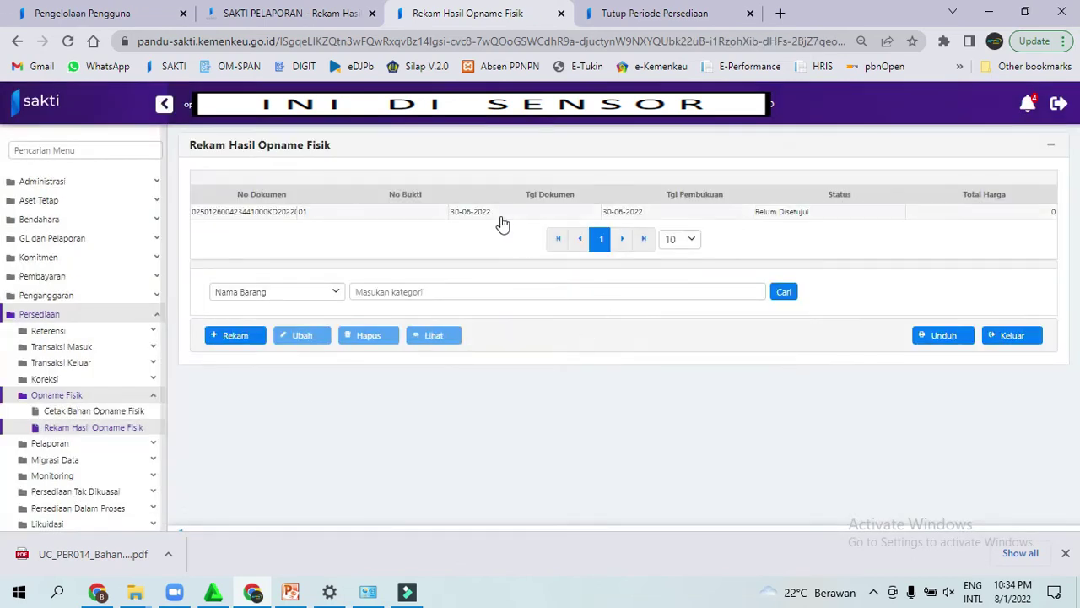
- Open the saved count record dated 30-06-2022 for editing, leave it without changes and select it again in the list
left_click(499, 216)
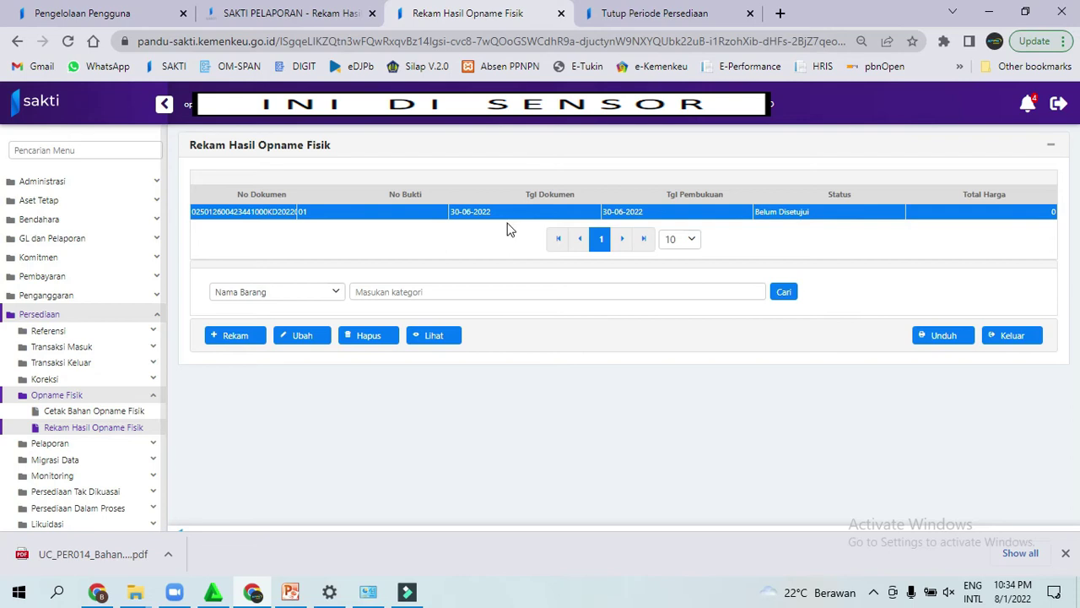
left_click(305, 337)
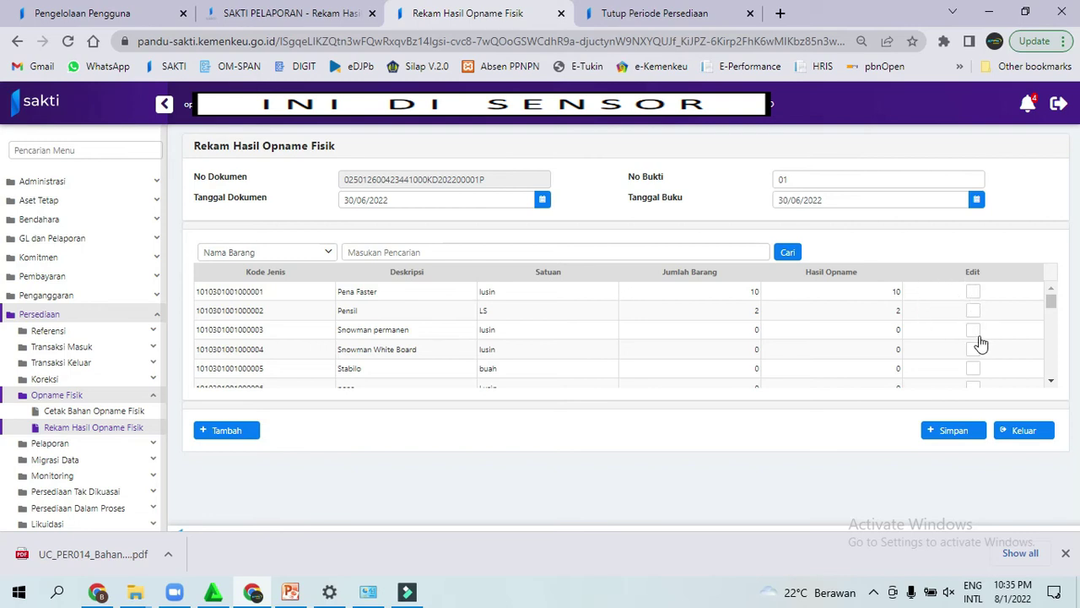
left_click(1025, 430)
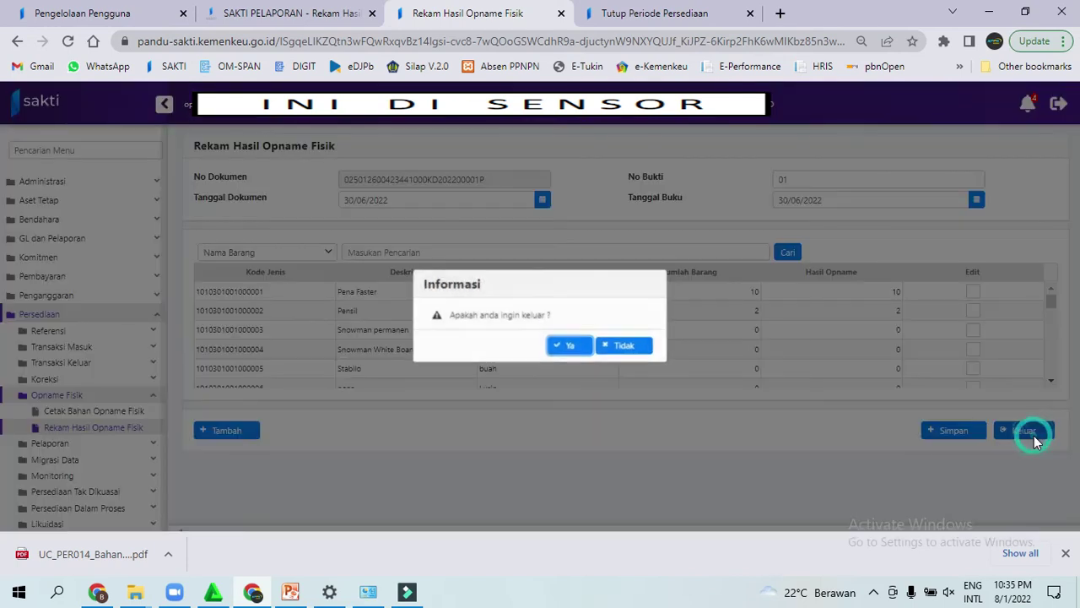
left_click(560, 348)
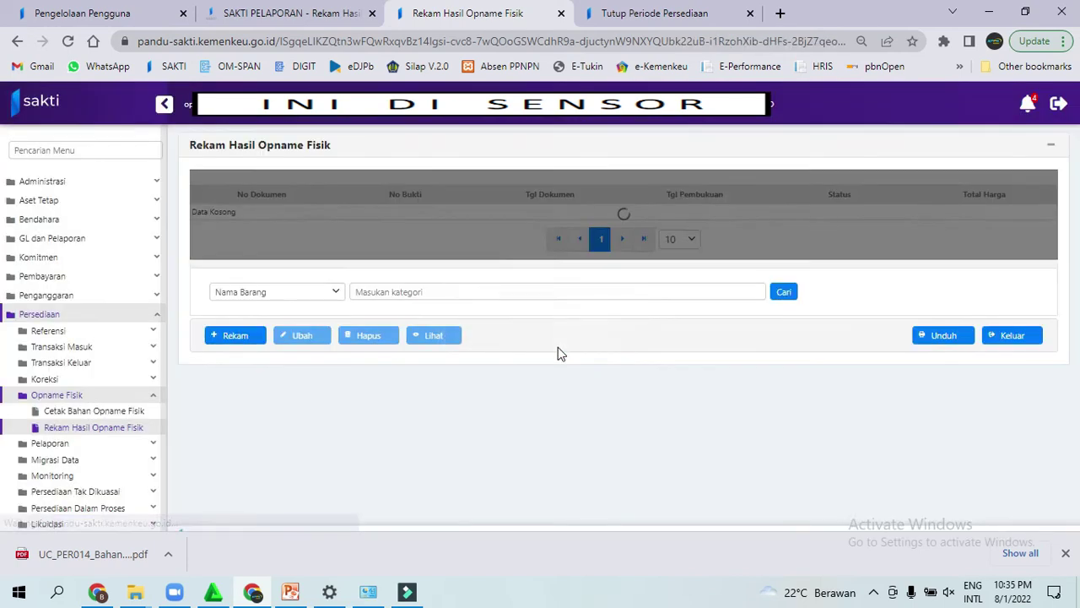
left_click(631, 216)
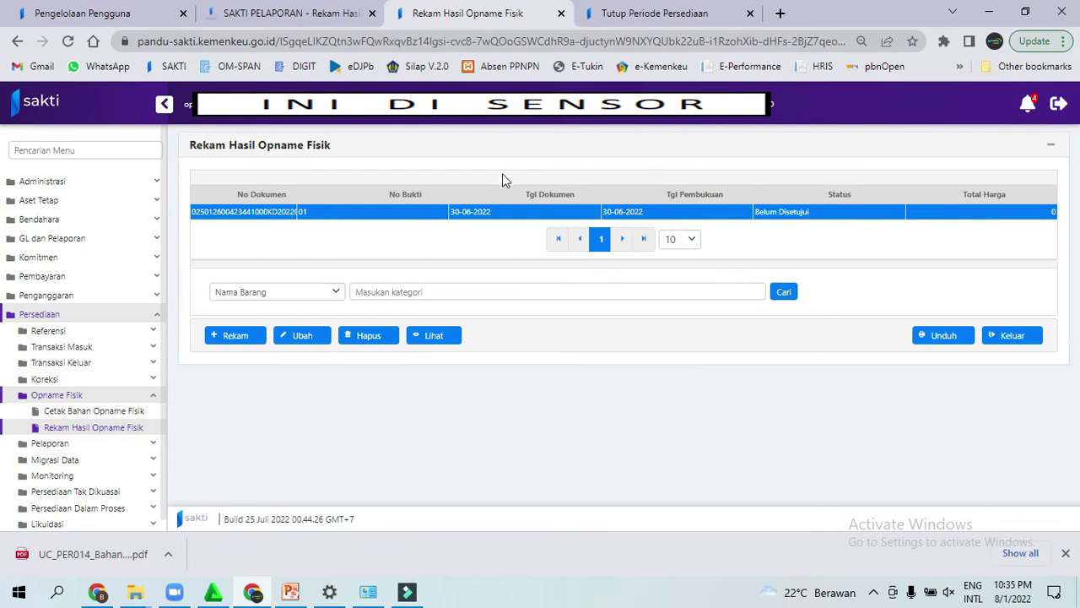
- Switch to the approver's SAKTI session and check Persetujuan Transaksi for pending inventory transactions
left_click(639, 10)
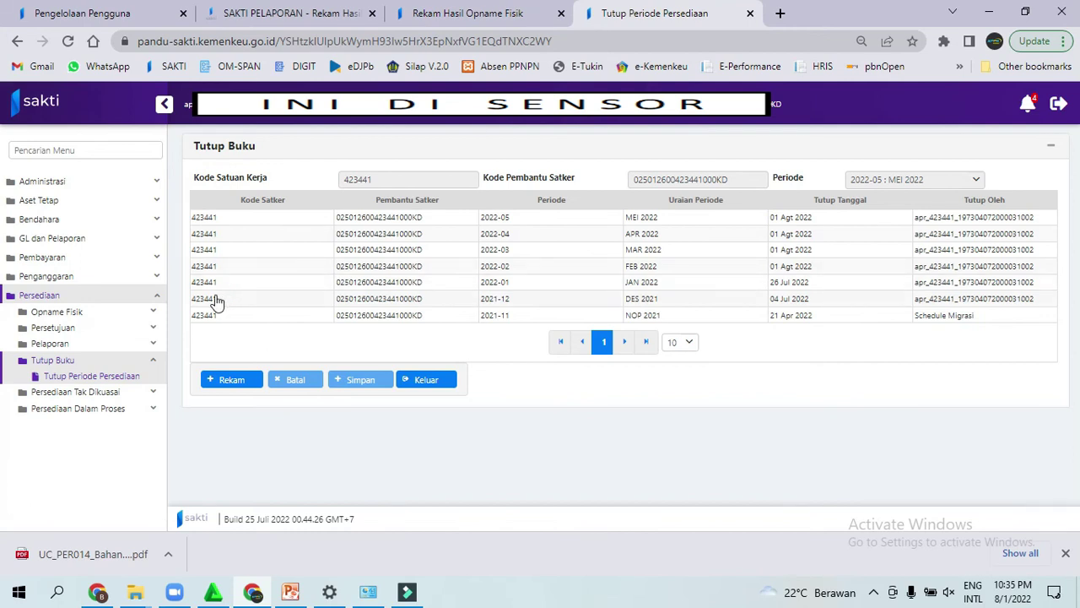
left_click(85, 331)
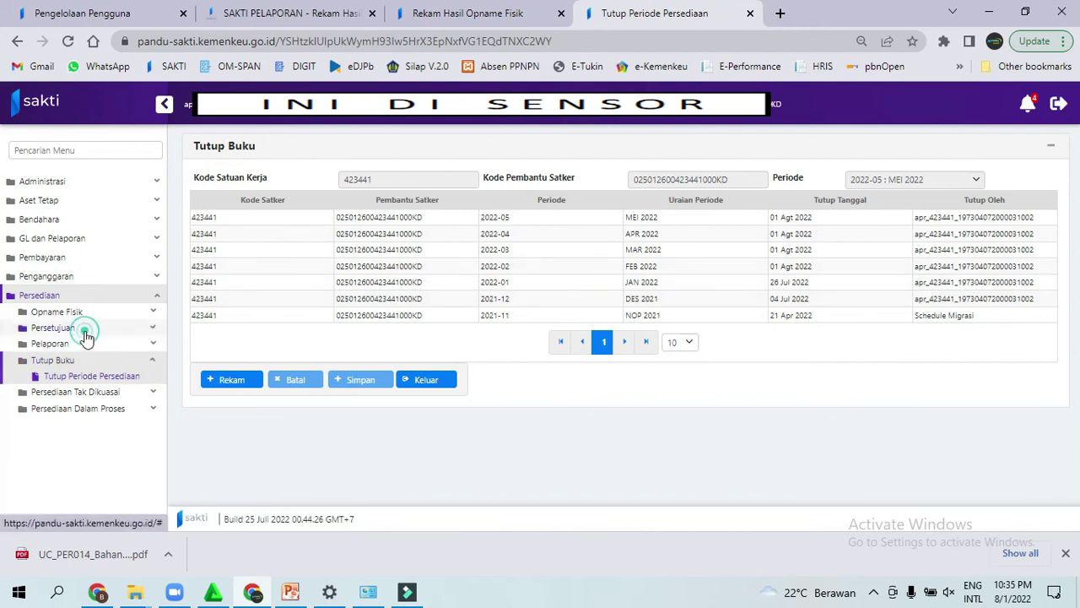
left_click(82, 345)
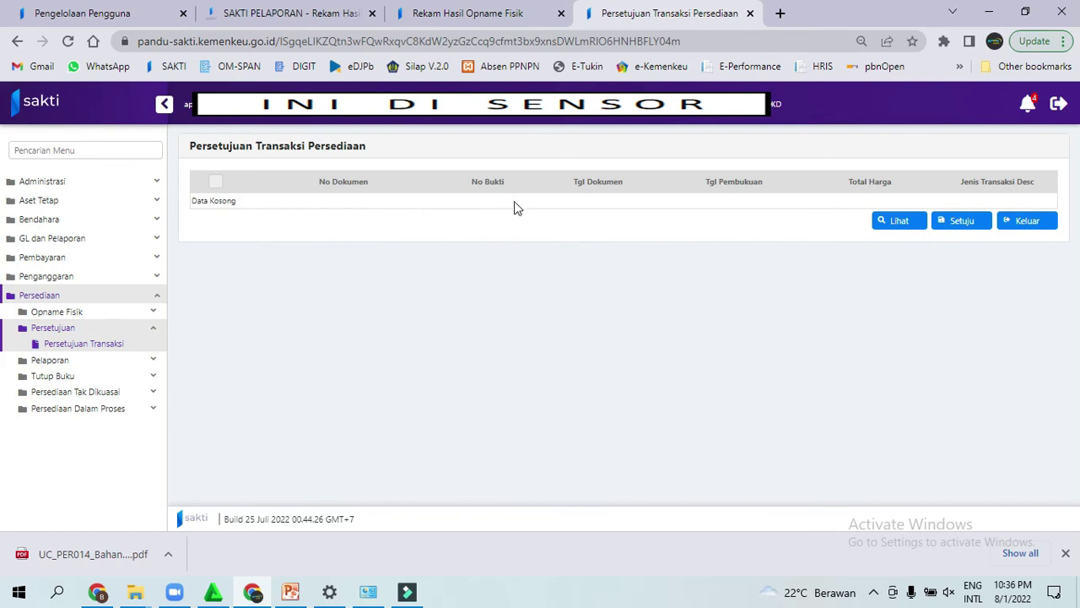
- Open Persetujuan Opname Fisik and approve the Hasil Opname Fisik document dated 30-06-2022
left_click(75, 314)
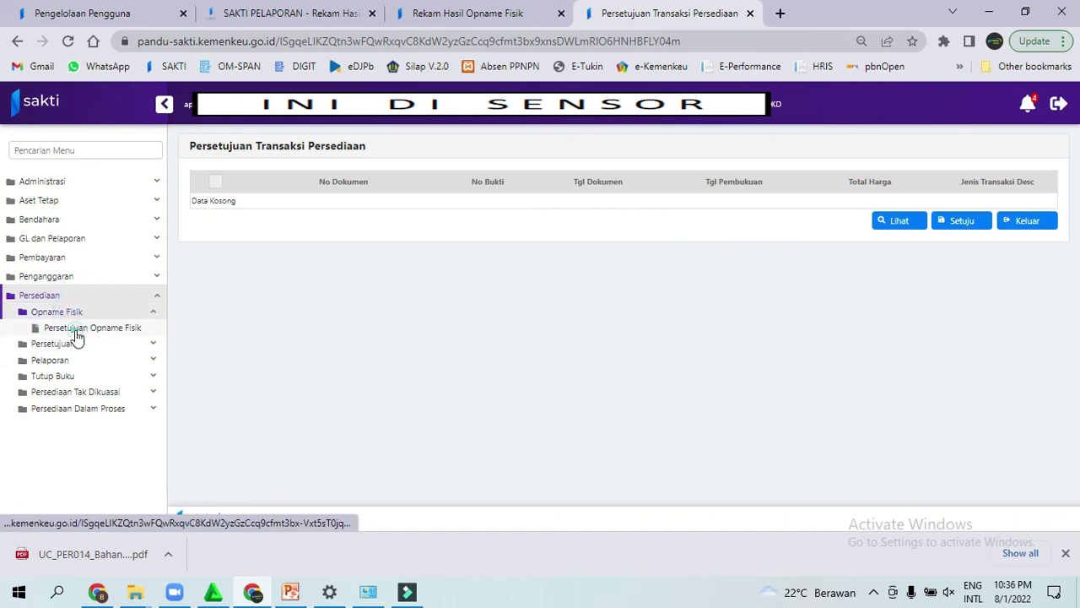
left_click(75, 329)
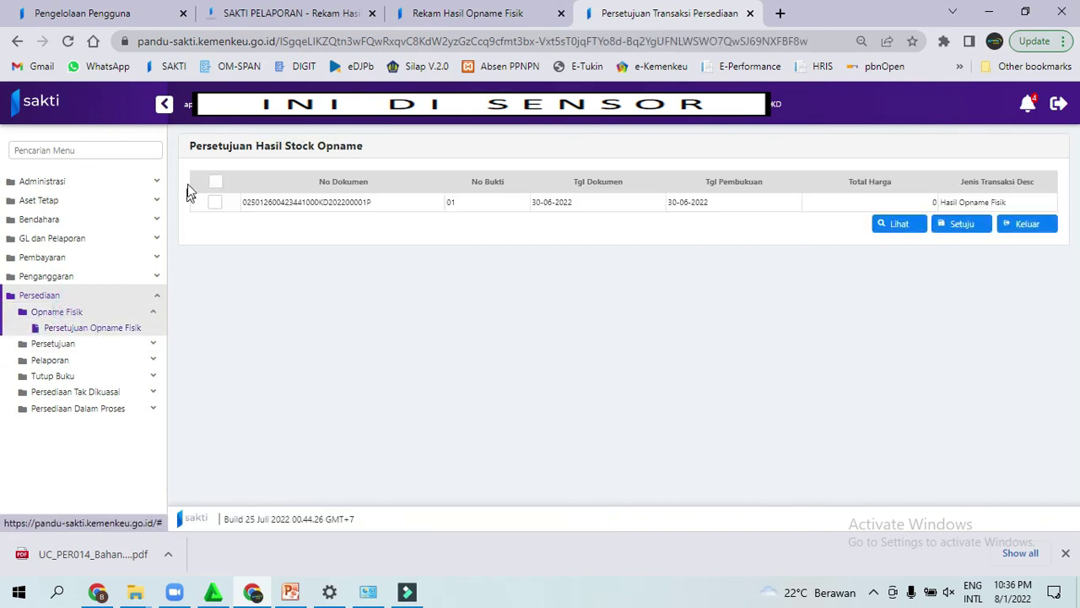
left_click(215, 180)
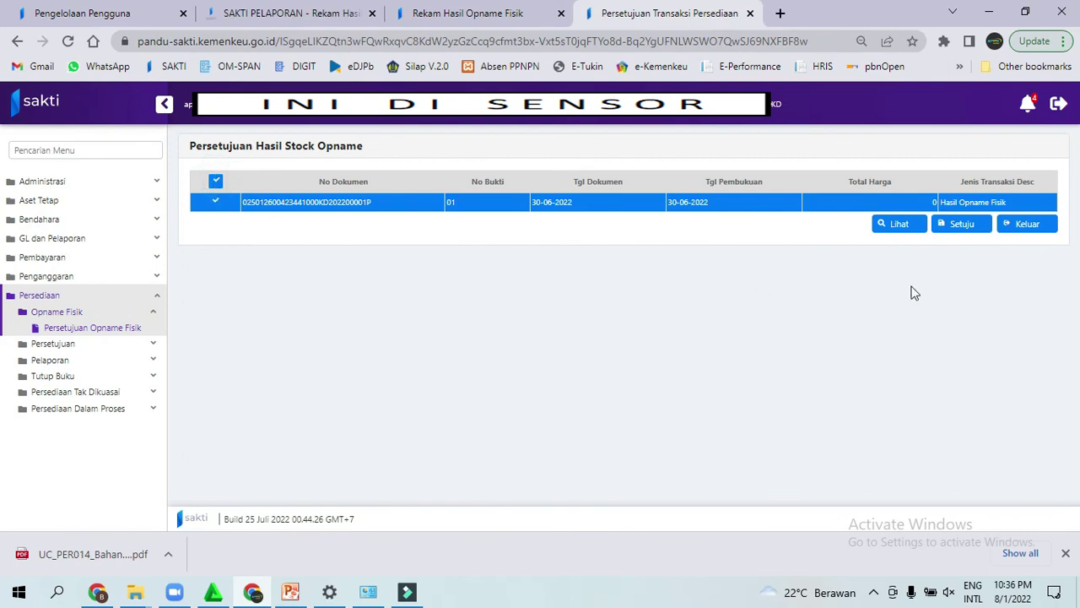
left_click(962, 225)
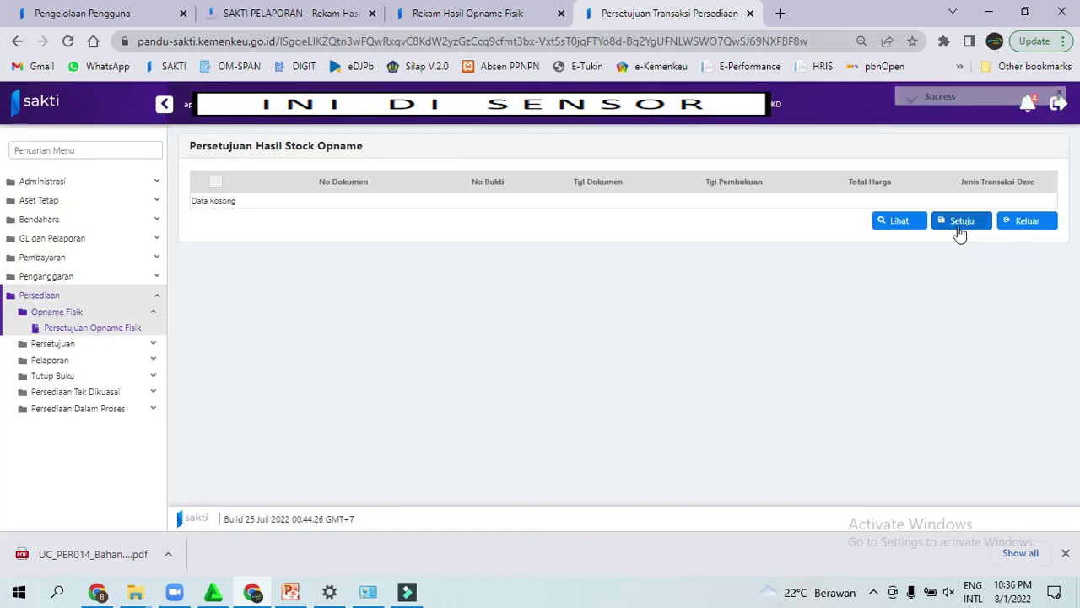
- Return to the operator's Rekam Hasil Opname Fisik list and reload it to check the count record's approval status
left_click(488, 13)
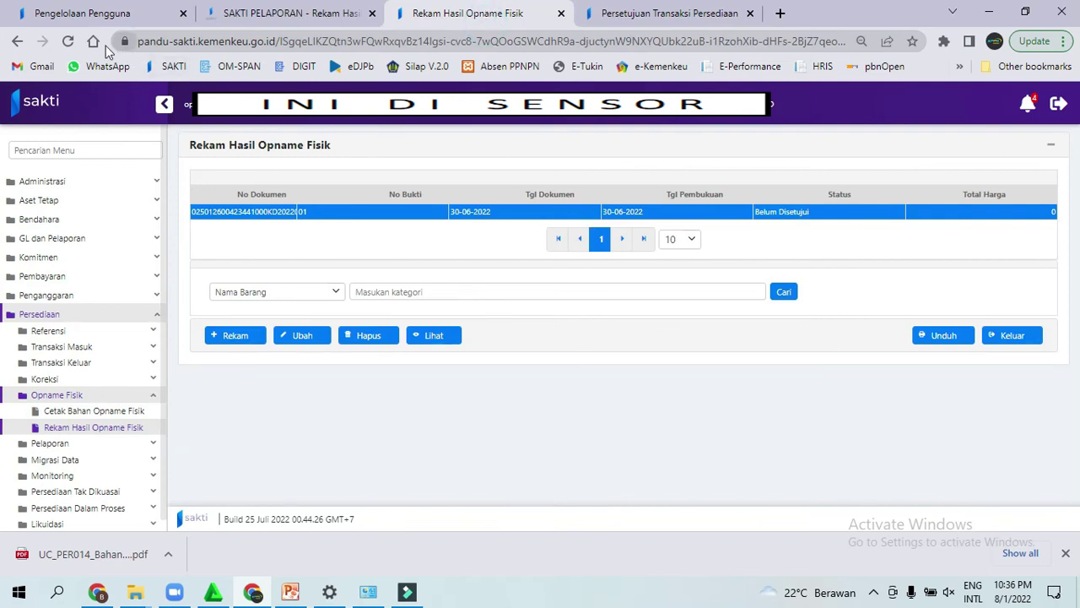
left_click(67, 40)
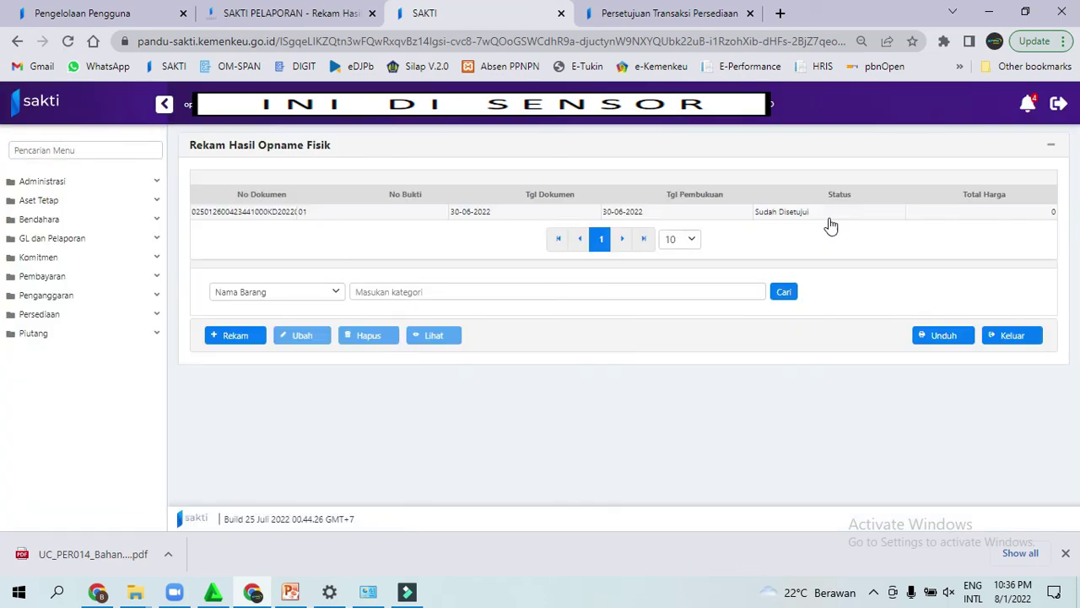
left_click(795, 213)
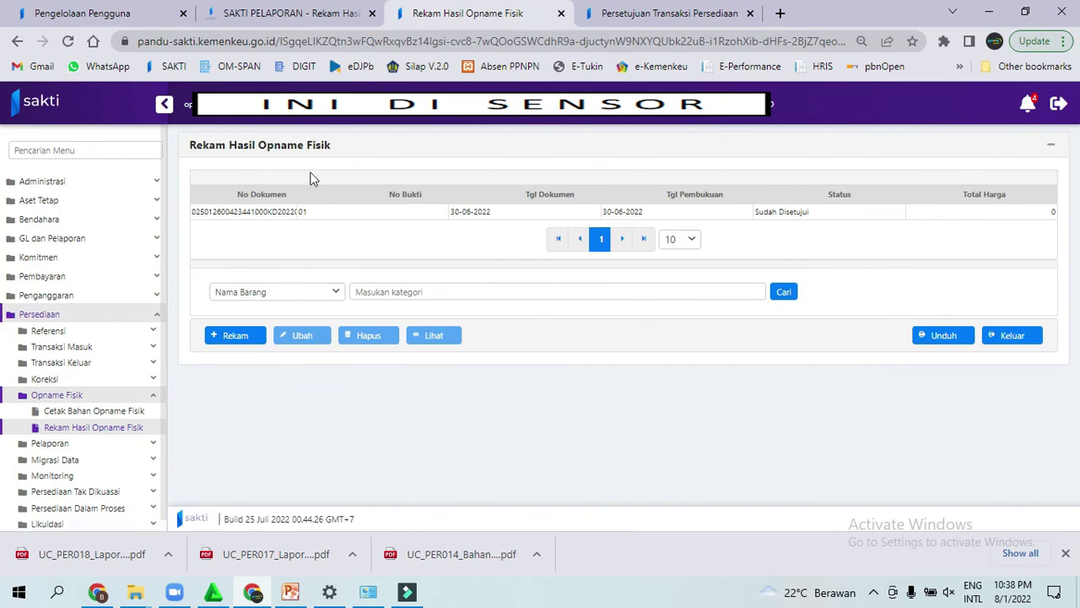
- Select the 30-06-2022 count record, look at the approver's Persetujuan Hasil Stock Opname list, and return to the operator's list
left_click(339, 212)
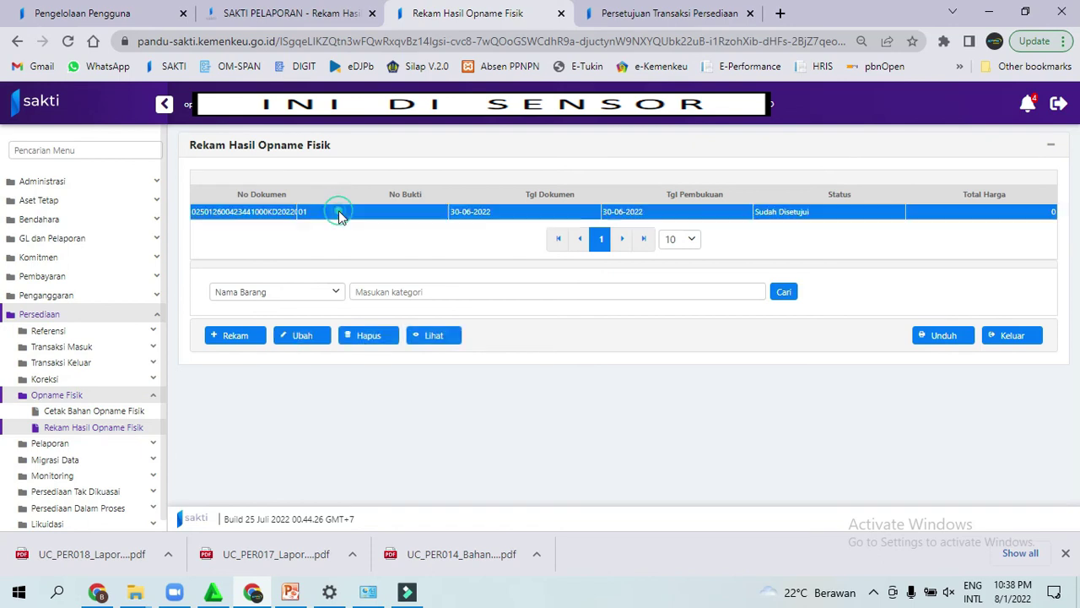
left_click(662, 10)
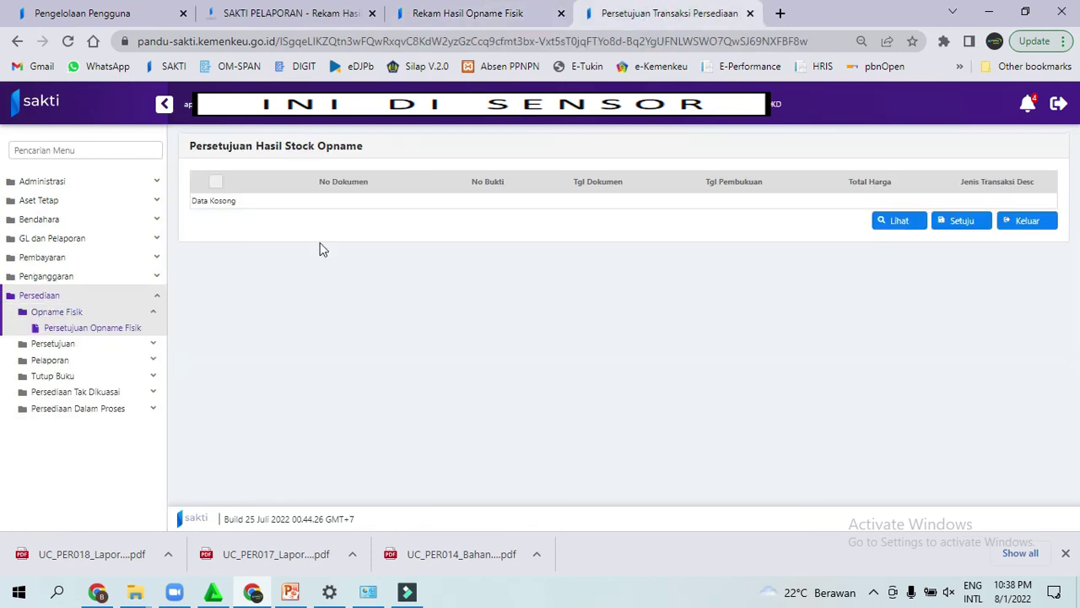
left_click(464, 8)
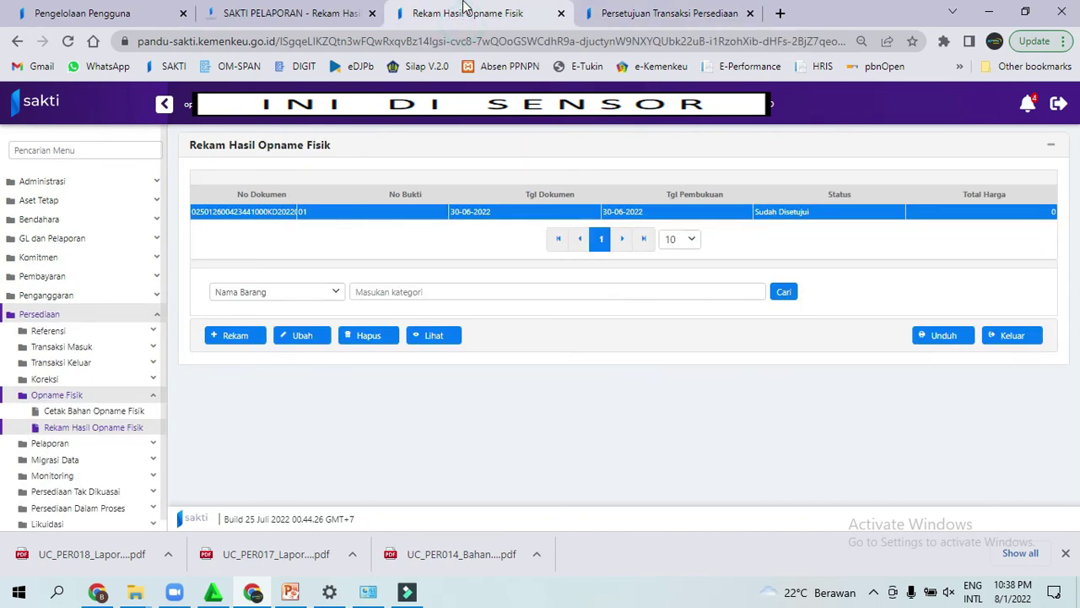